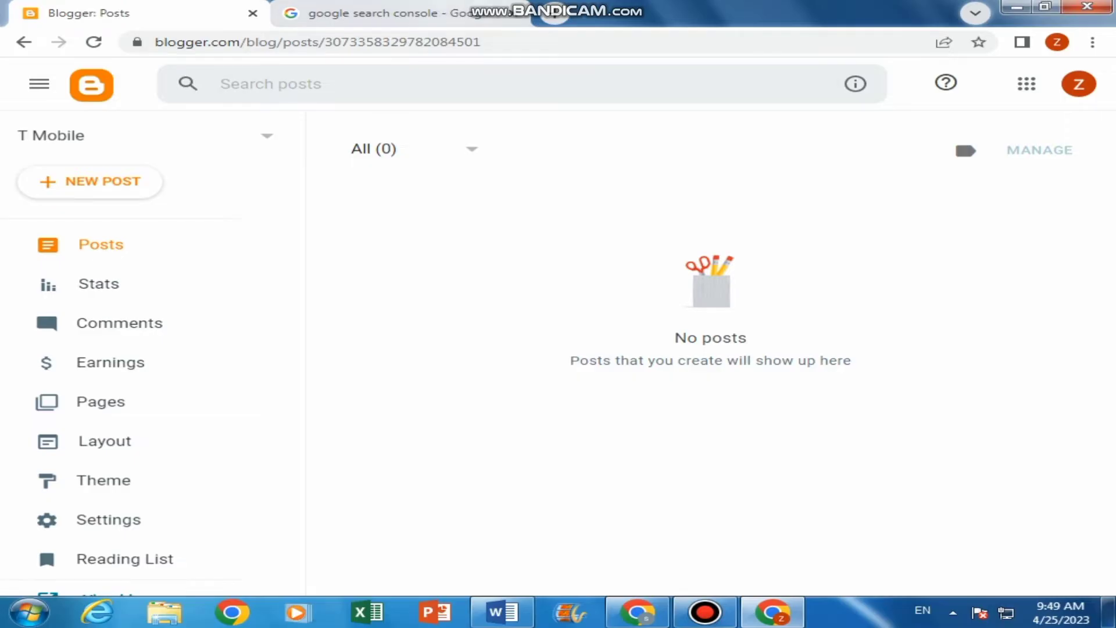
- Open the Google Search Console result from the Google search results in a new browser tab
{"action": "left_click", "coordinate": [442, 13]}
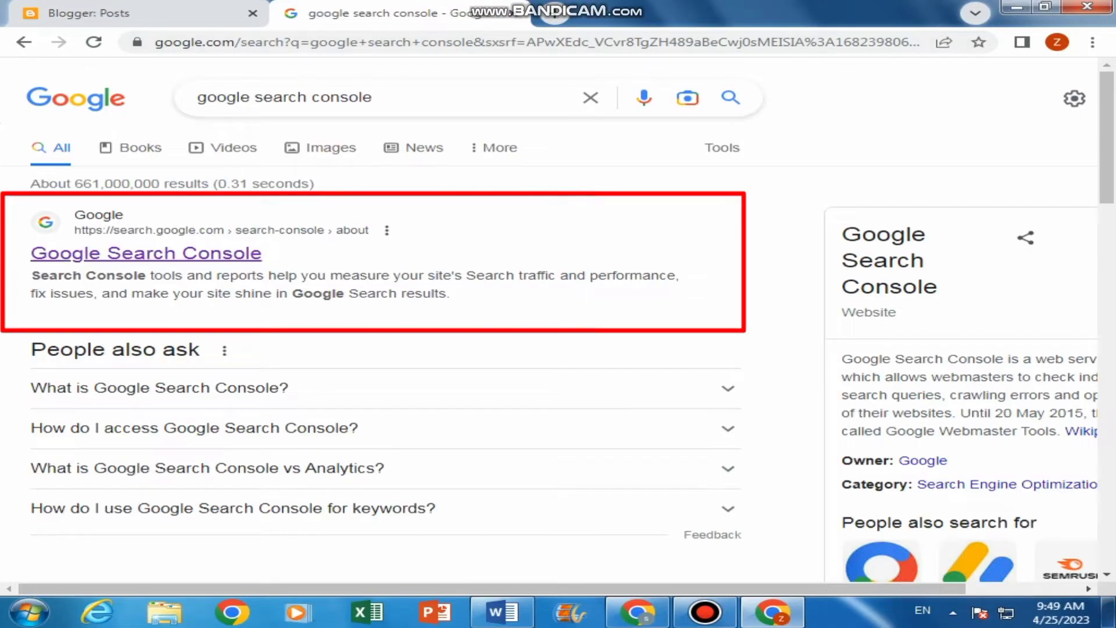
{"action": "right_click", "coordinate": [183, 255]}
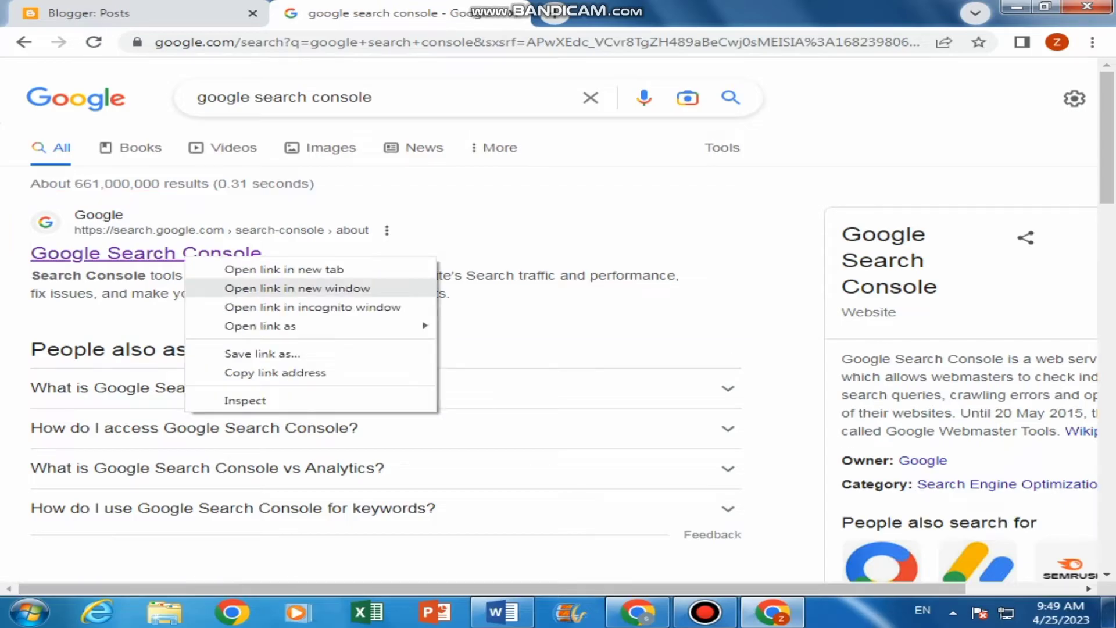
{"action": "left_click", "coordinate": [279, 289]}
{"action": "left_click", "coordinate": [1087, 7]}
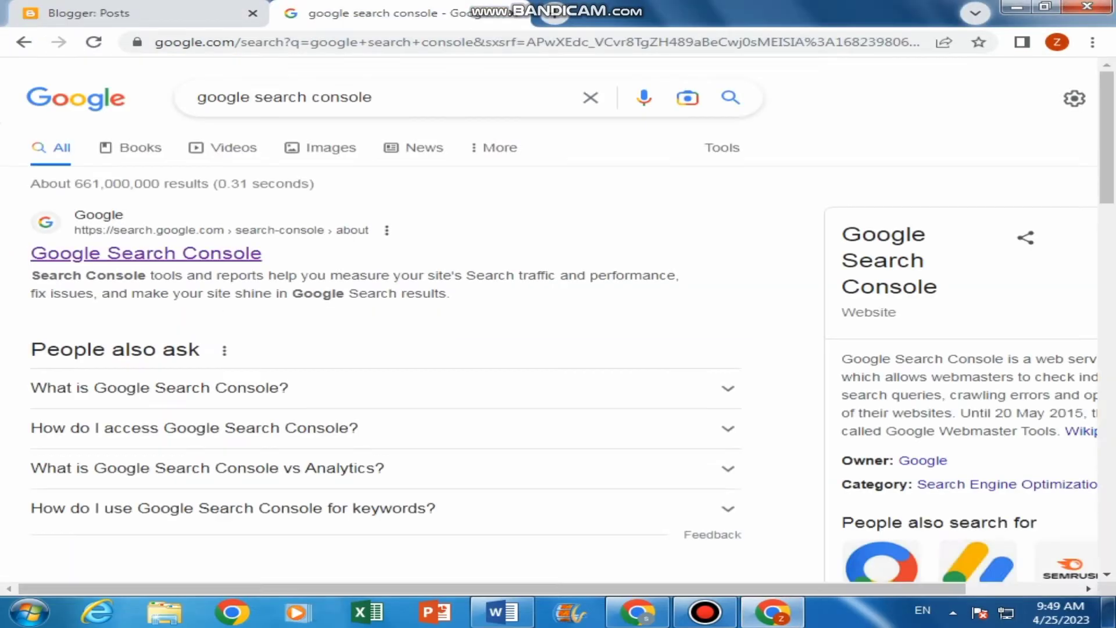
{"action": "right_click", "coordinate": [151, 259]}
{"action": "left_click", "coordinate": [250, 274]}
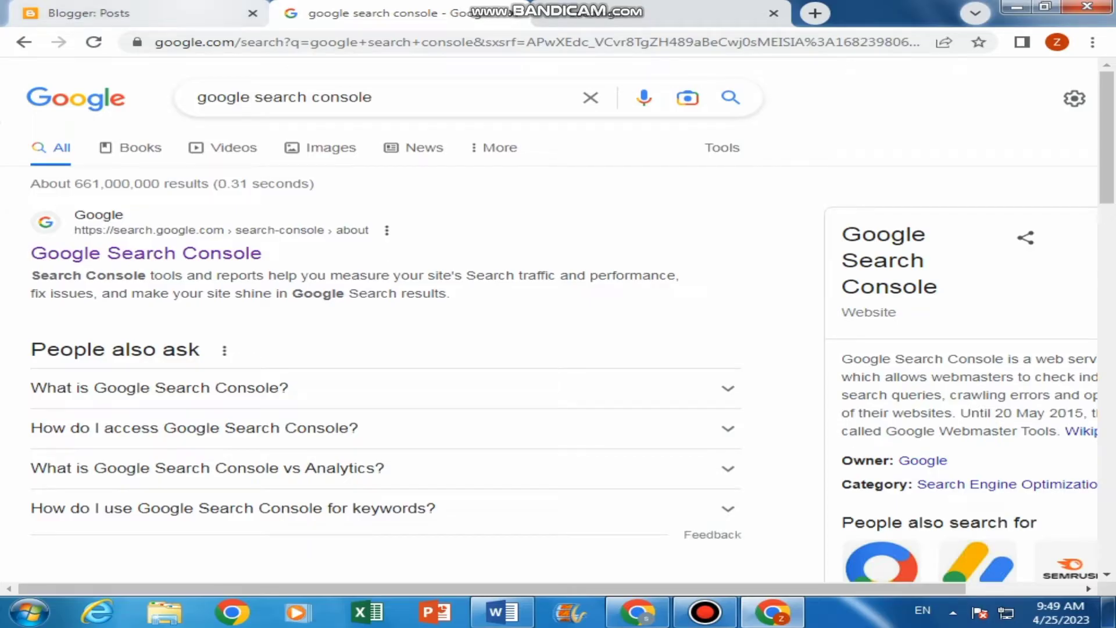
- Copy the link address of the T Mobile blog from its View blog link in Blogger
{"action": "left_click", "coordinate": [140, 13]}
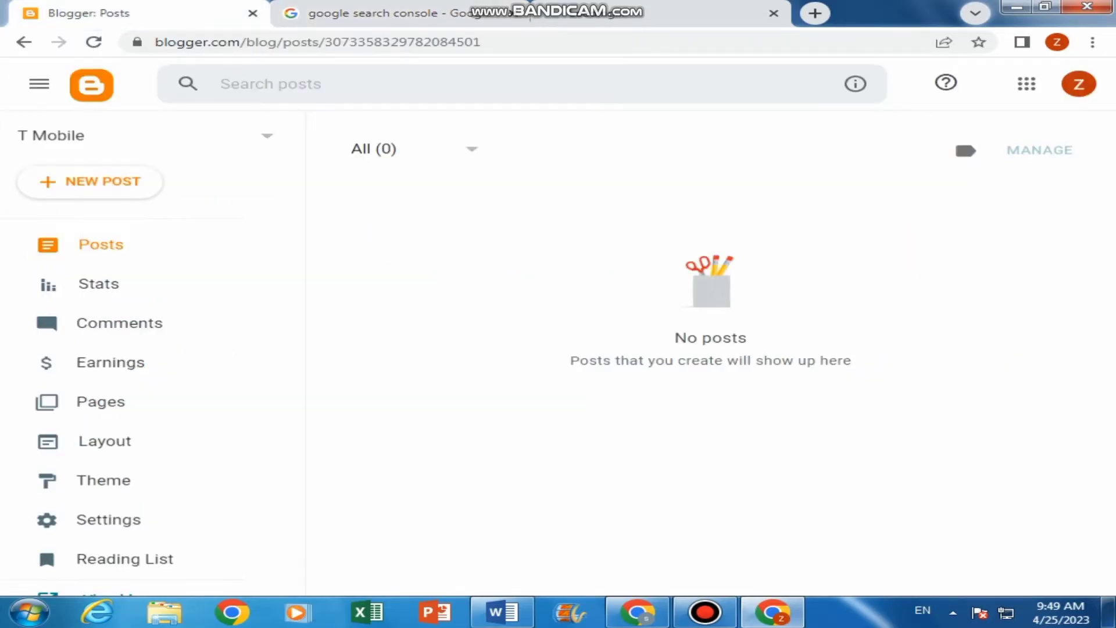
{"action": "scroll", "coordinate": [99, 283], "scroll_direction": "down", "scroll_amount": 2}
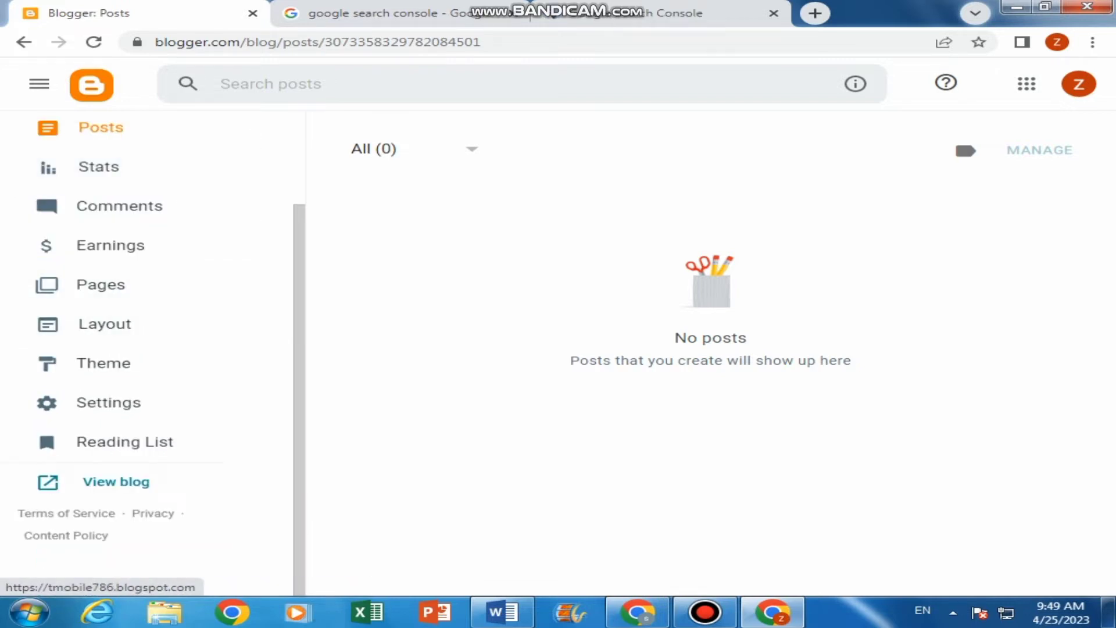
{"action": "right_click", "coordinate": [123, 481]}
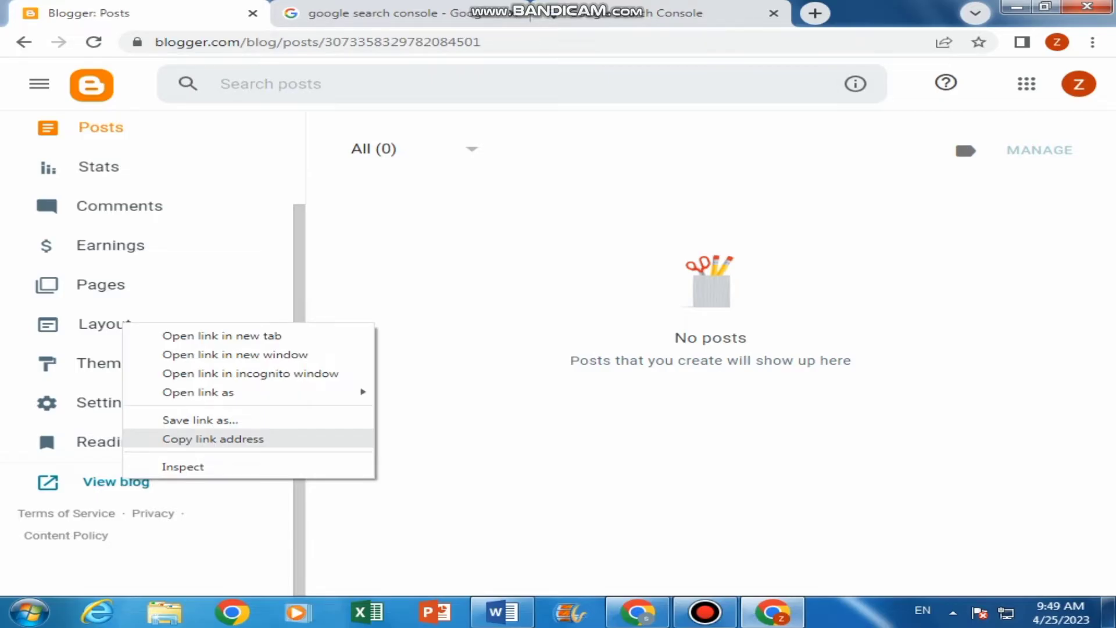
{"action": "left_click", "coordinate": [213, 439]}
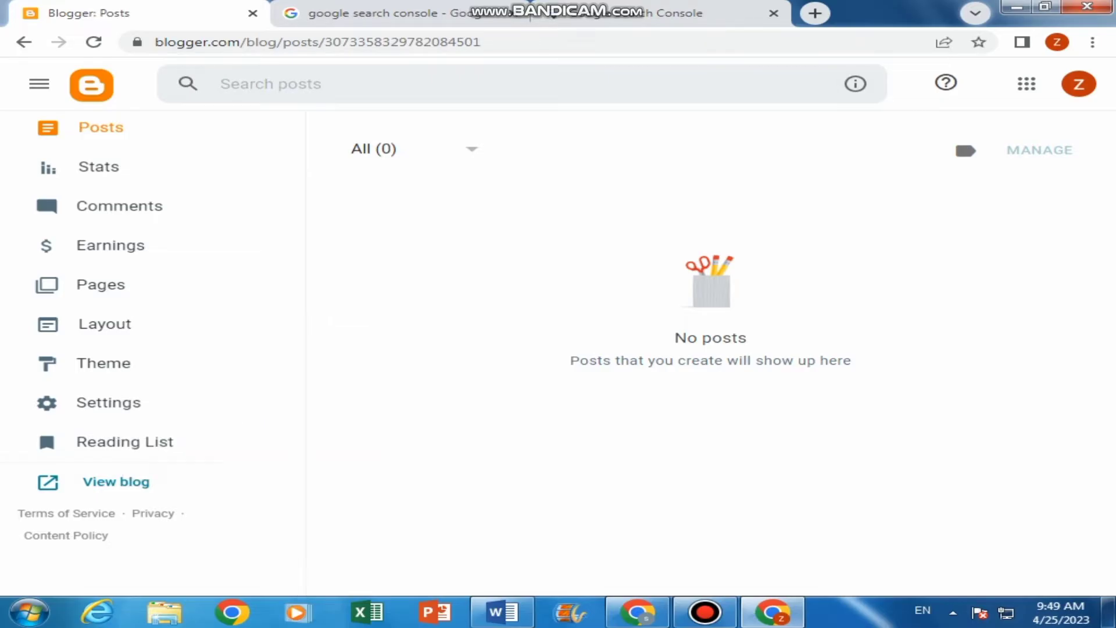
- Start Google Search Console and paste the copied blog address as the Domain property
{"action": "left_click", "coordinate": [668, 13]}
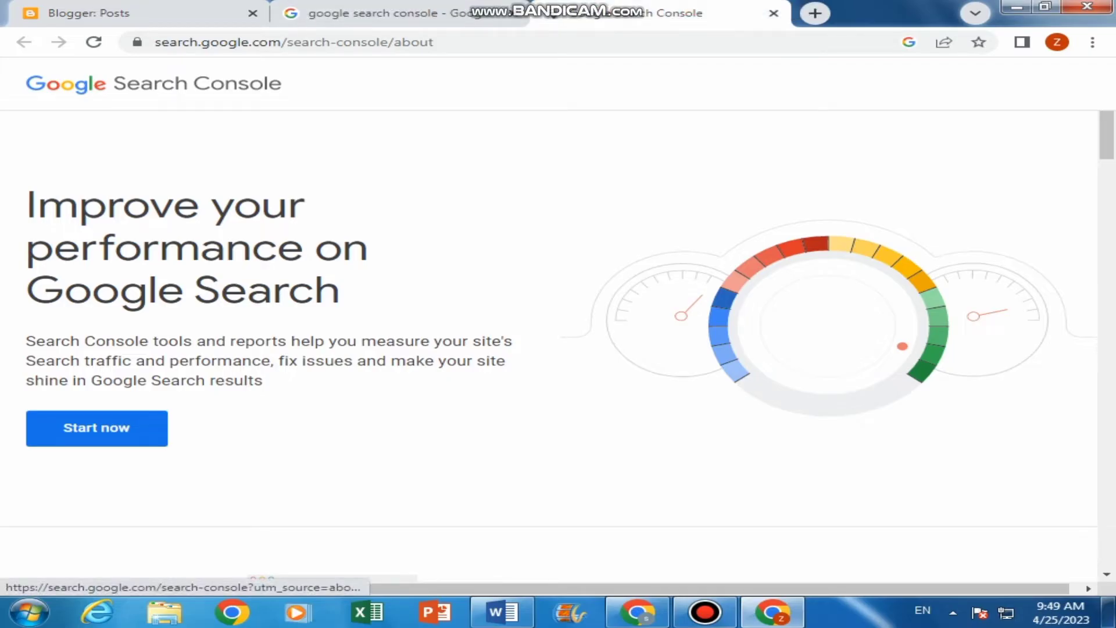
{"action": "left_click", "coordinate": [96, 428]}
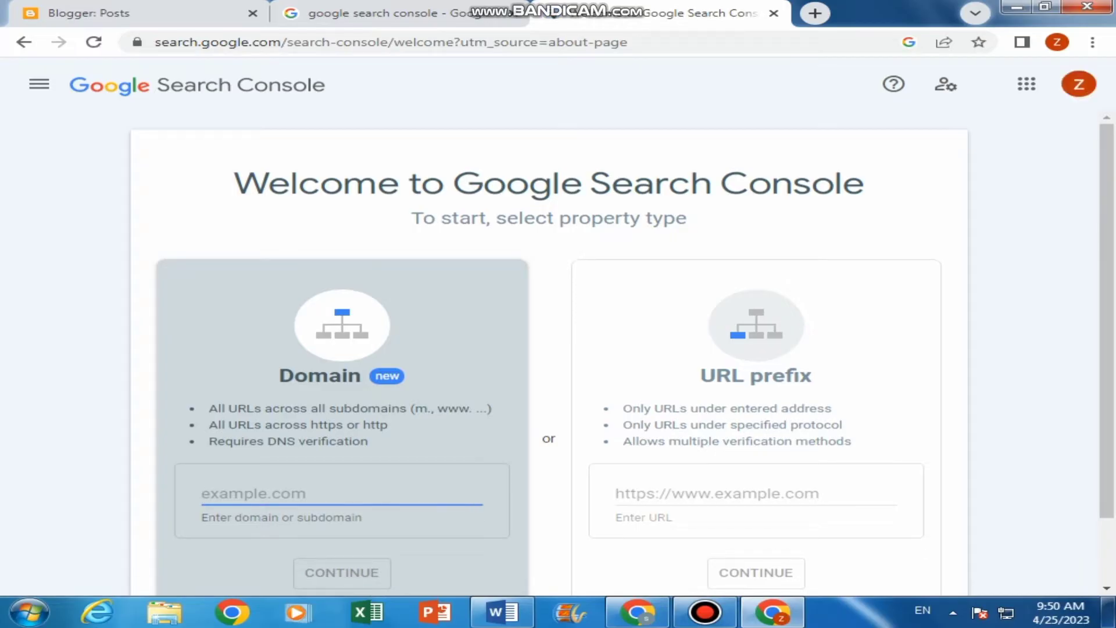
{"action": "scroll", "coordinate": [549, 354], "scroll_direction": "down", "scroll_amount": 1}
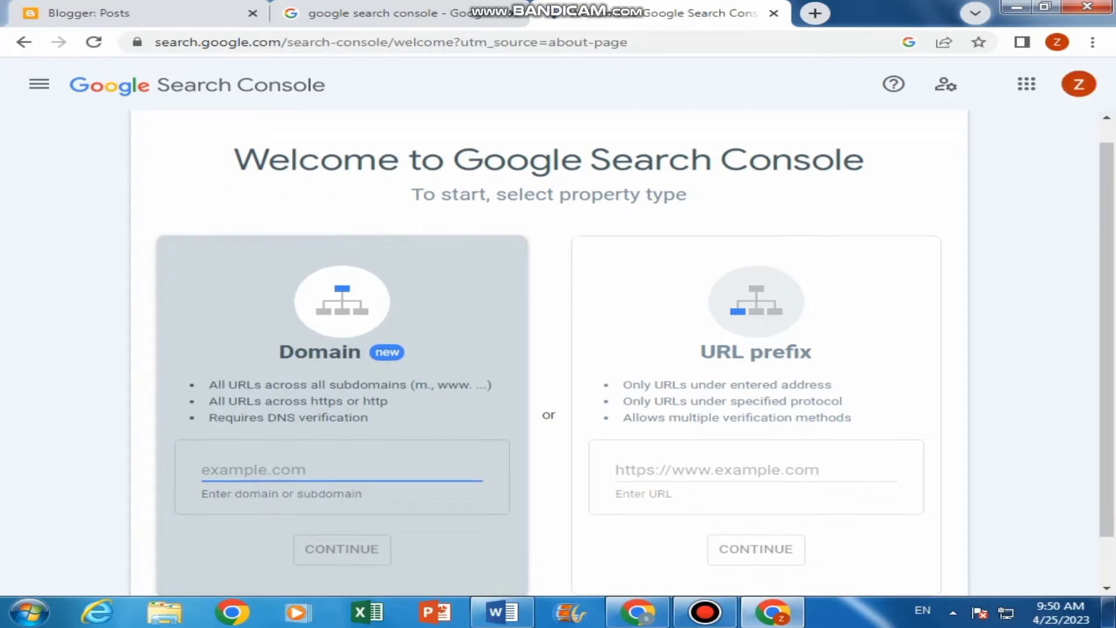
{"action": "scroll", "coordinate": [549, 348], "scroll_direction": "down", "scroll_amount": 2}
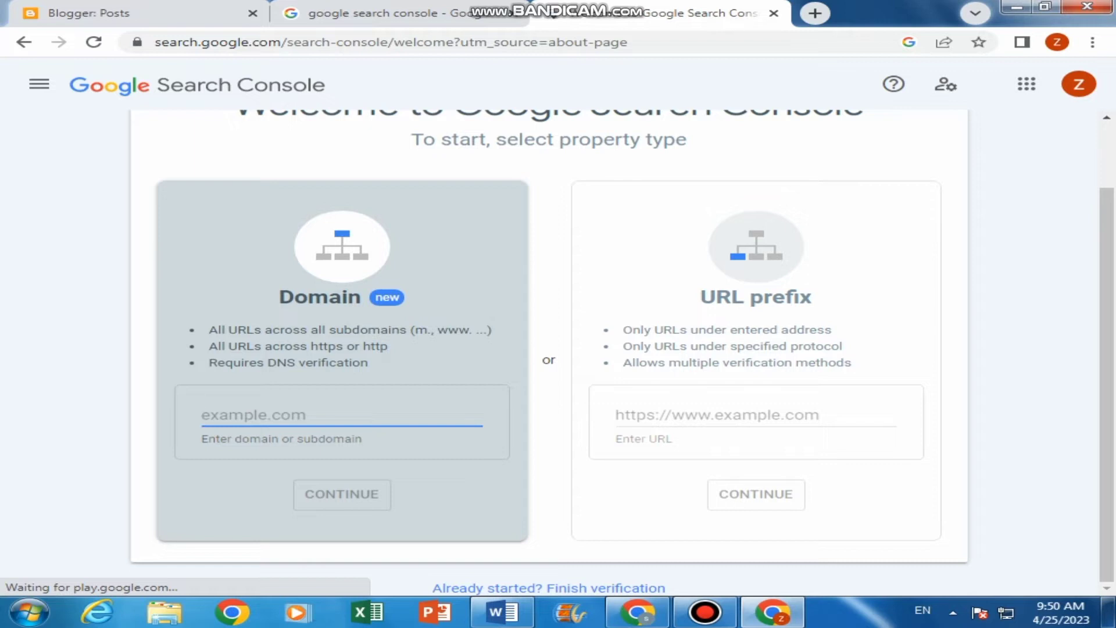
{"action": "right_click", "coordinate": [266, 416]}
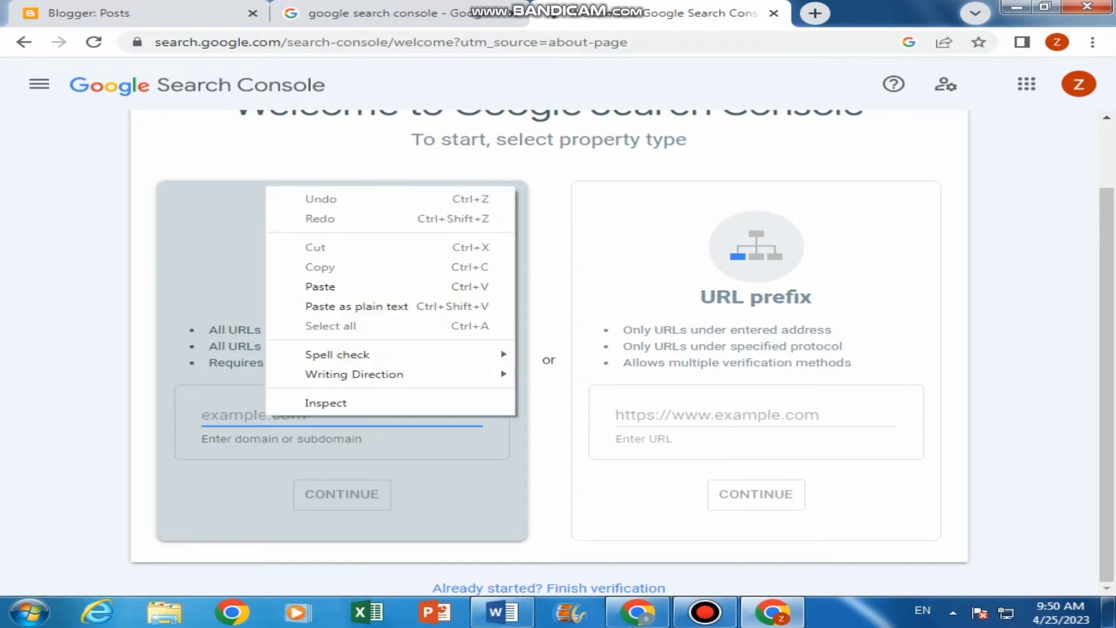
{"action": "left_click", "coordinate": [321, 286]}
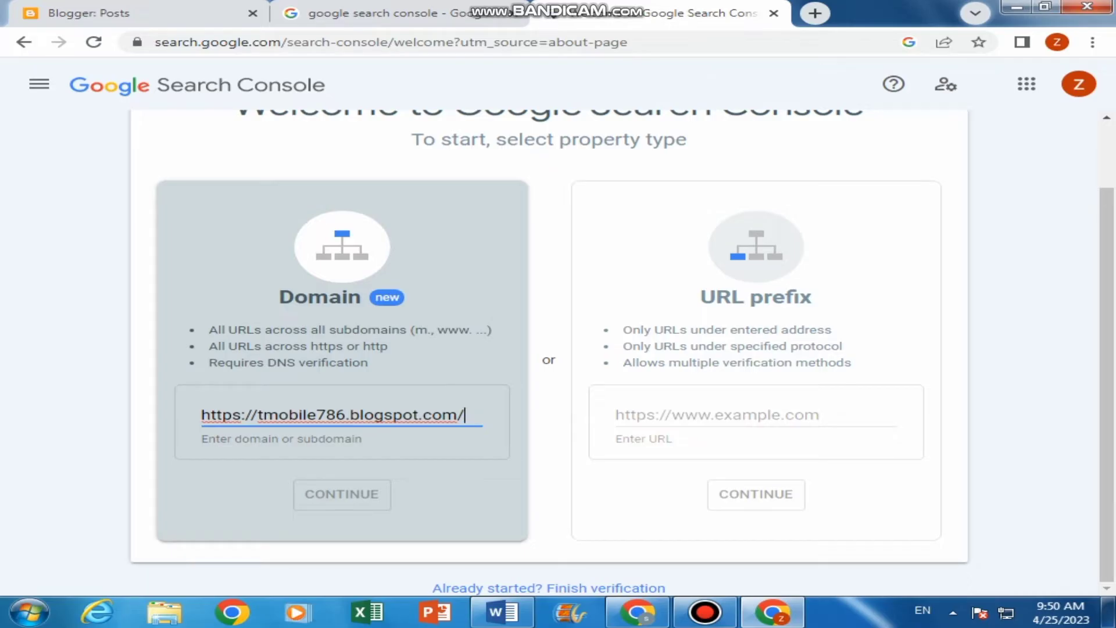
- Trim the domain entry to tmobile786.blogspot.com, submit it for verification and go to the new property
{"action": "key", "text": "BackSpace"}
{"action": "key", "text": "Left"}
{"action": "key", "text": "Left"}
{"action": "key", "text": "Left"}
{"action": "key", "text": "Left"}
{"action": "key", "text": "Left"}
{"action": "key", "text": "Left"}
{"action": "key", "text": "Left"}
{"action": "key", "text": "Left"}
{"action": "key", "text": "Left"}
{"action": "key", "text": "Left"}
{"action": "key", "text": "Left"}
{"action": "key", "text": "Left"}
{"action": "key", "text": "Left"}
{"action": "key", "text": "Left"}
{"action": "key", "text": "Left"}
{"action": "key", "text": "Left"}
{"action": "key", "text": "Left"}
{"action": "key", "text": "Left"}
{"action": "key", "text": "Left"}
{"action": "key", "text": "Left"}
{"action": "key", "text": "Left"}
{"action": "key", "text": "BackSpace"}
{"action": "key", "text": "BackSpace"}
{"action": "key", "text": "BackSpace"}
{"action": "key", "text": "BackSpace"}
{"action": "key", "text": "BackSpace"}
{"action": "key", "text": "BackSpace"}
{"action": "key", "text": "BackSpace"}
{"action": "key", "text": "BackSpace"}
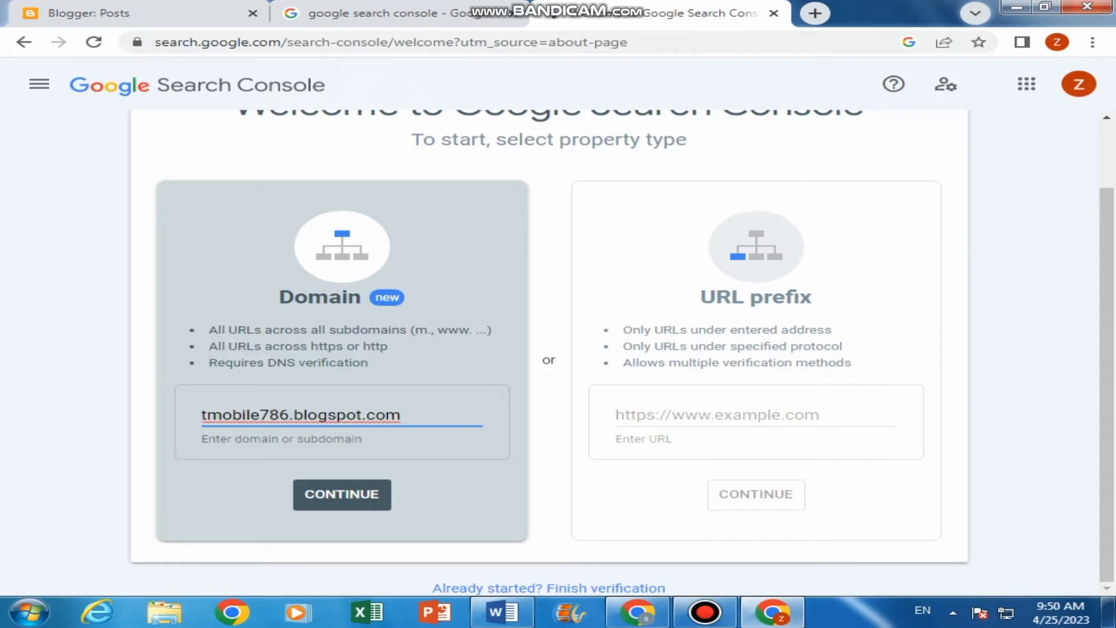
{"action": "key", "text": "Return"}
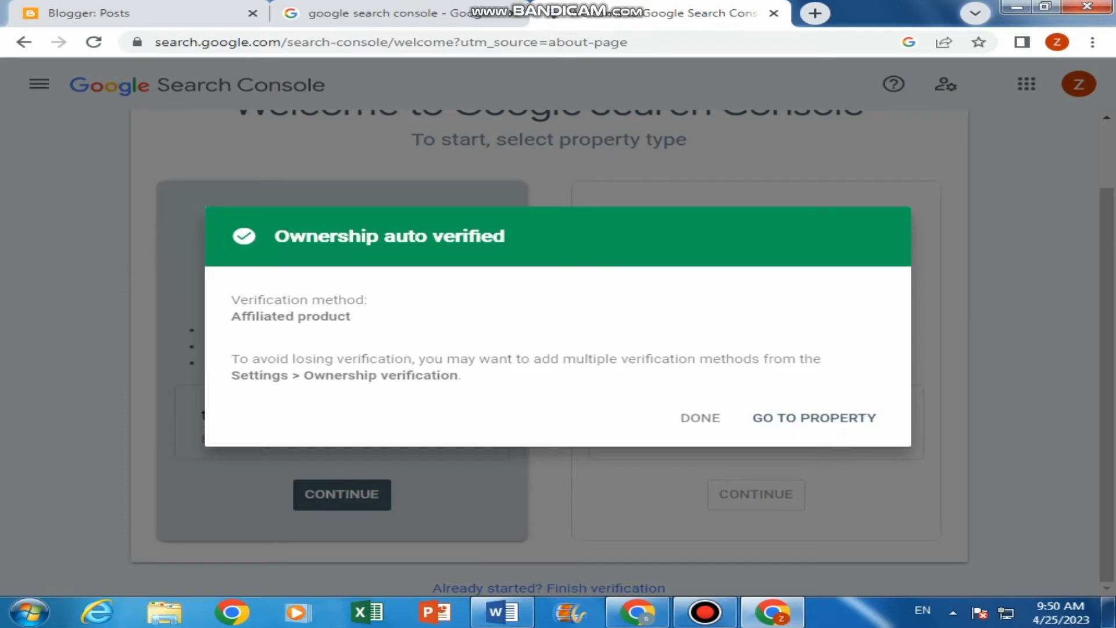
{"action": "left_click", "coordinate": [814, 418]}
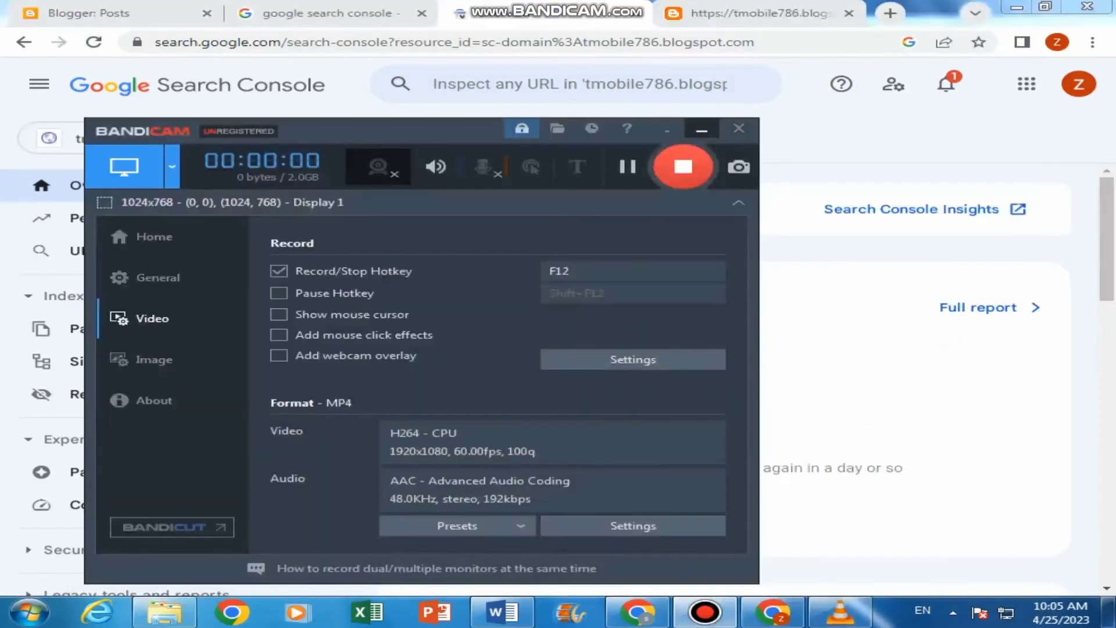
{"action": "left_click", "coordinate": [702, 129]}
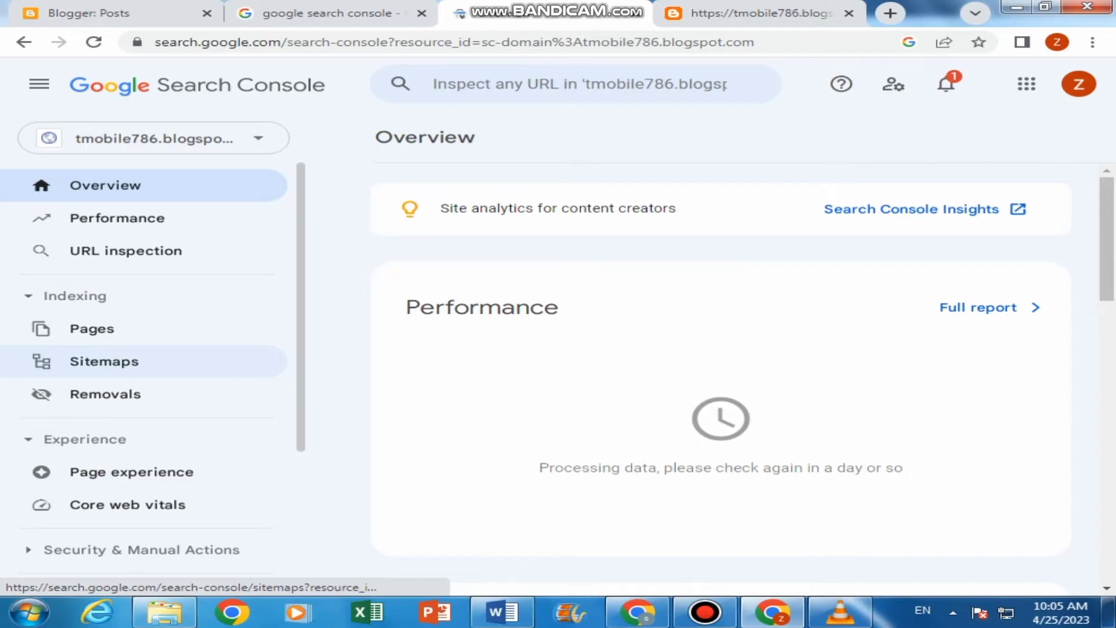
{"action": "left_click", "coordinate": [104, 362]}
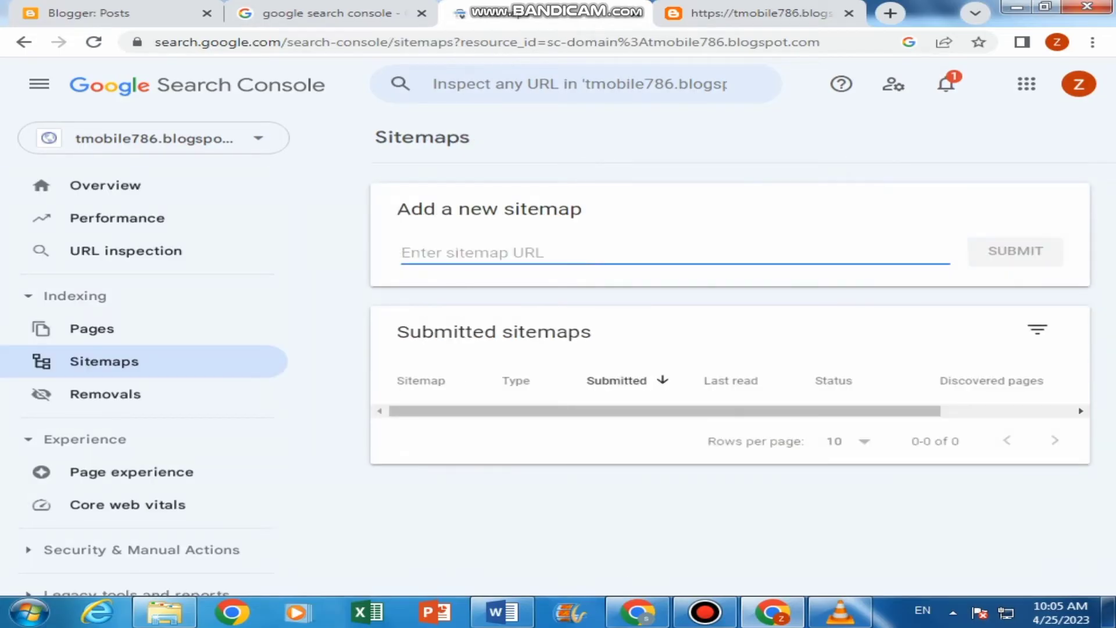
{"action": "right_click", "coordinate": [436, 251]}
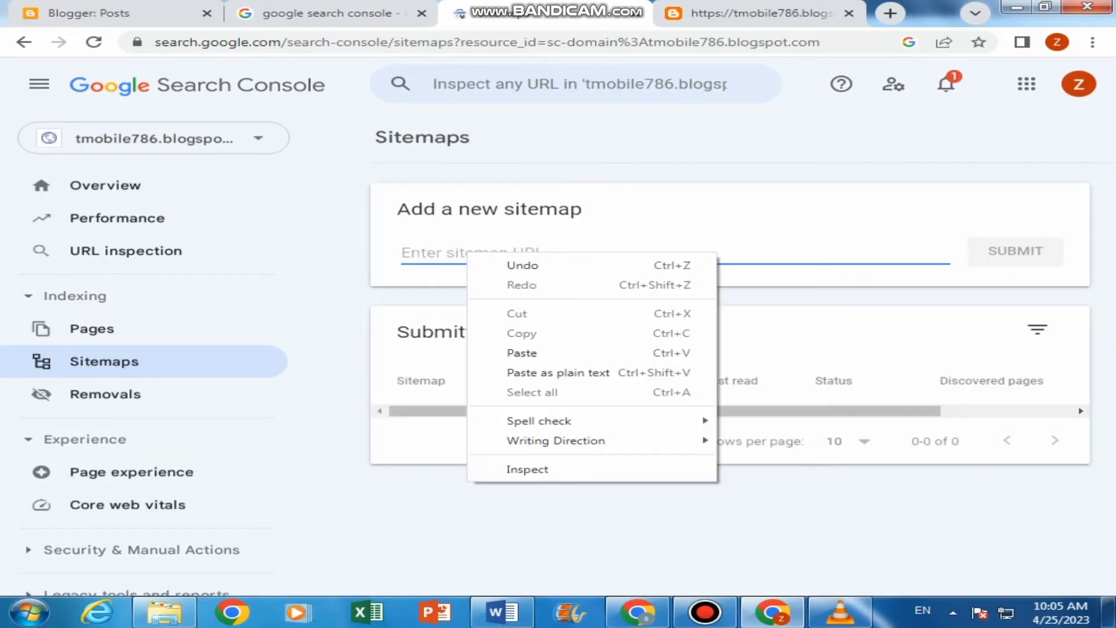
{"action": "left_click", "coordinate": [500, 352]}
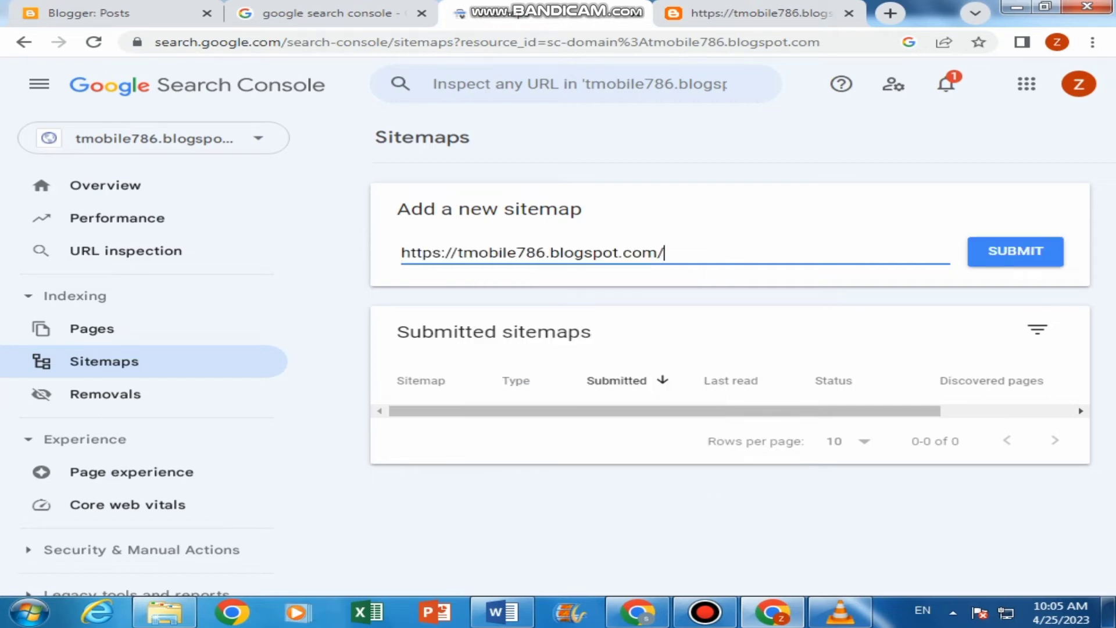
{"action": "type", "text": "sitemap.x"}
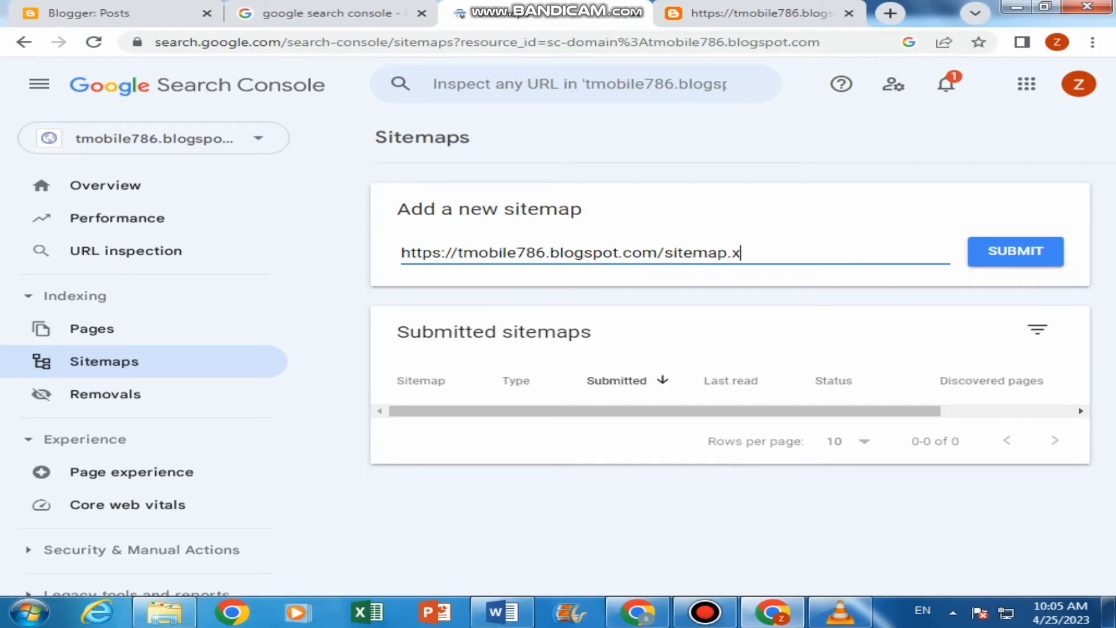
{"action": "type", "text": "ml"}
{"action": "key", "text": "Return"}
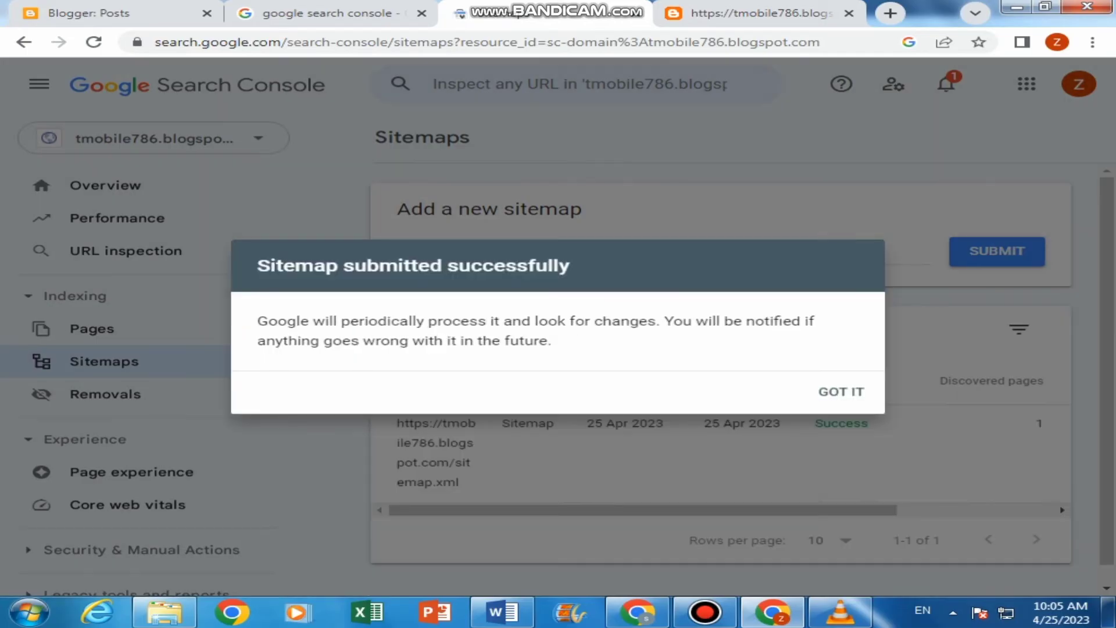
{"action": "left_click", "coordinate": [841, 392]}
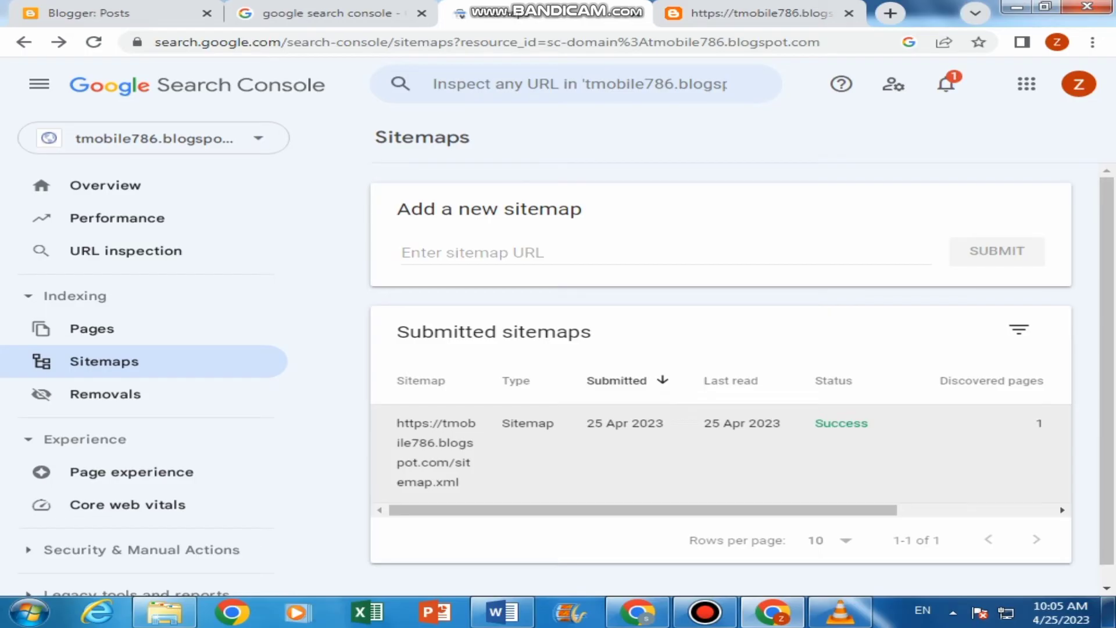
- Review the blog's post list, its sitemap.xml page and the submitted sitemap entry, ending on the Blogger posts page
{"action": "left_click", "coordinate": [117, 13]}
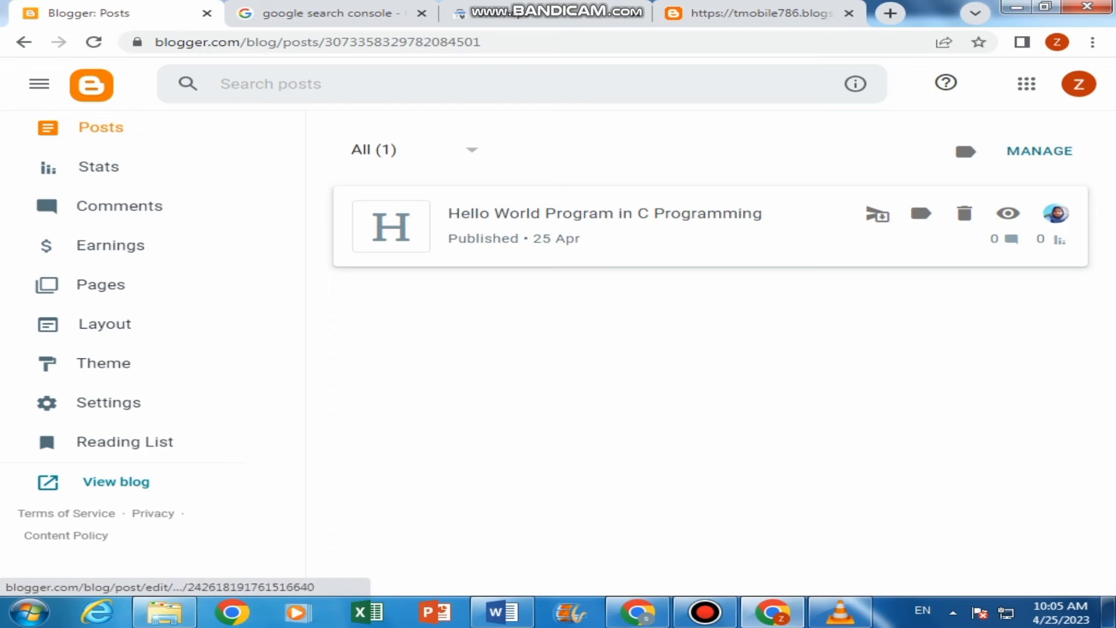
{"action": "left_click", "coordinate": [750, 12]}
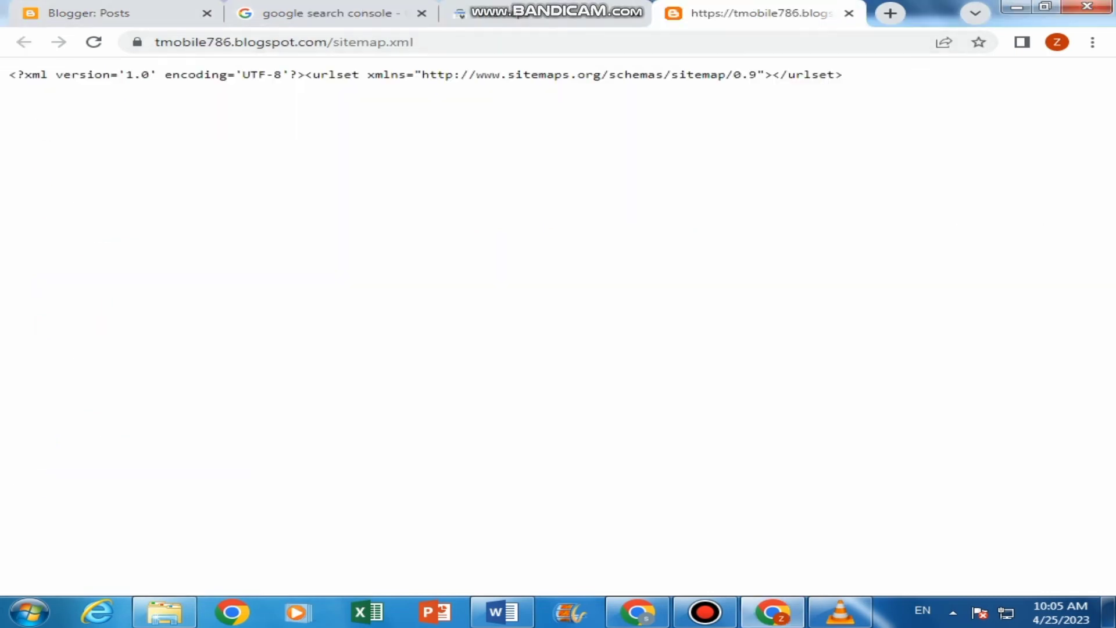
{"action": "left_click", "coordinate": [511, 12]}
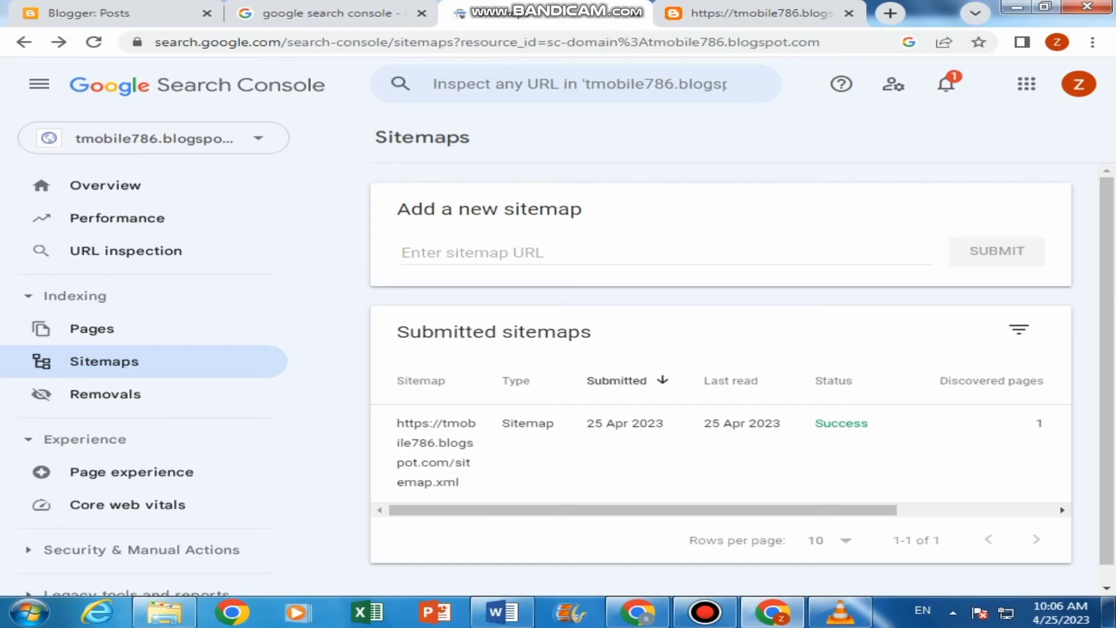
{"action": "left_click", "coordinate": [111, 13]}
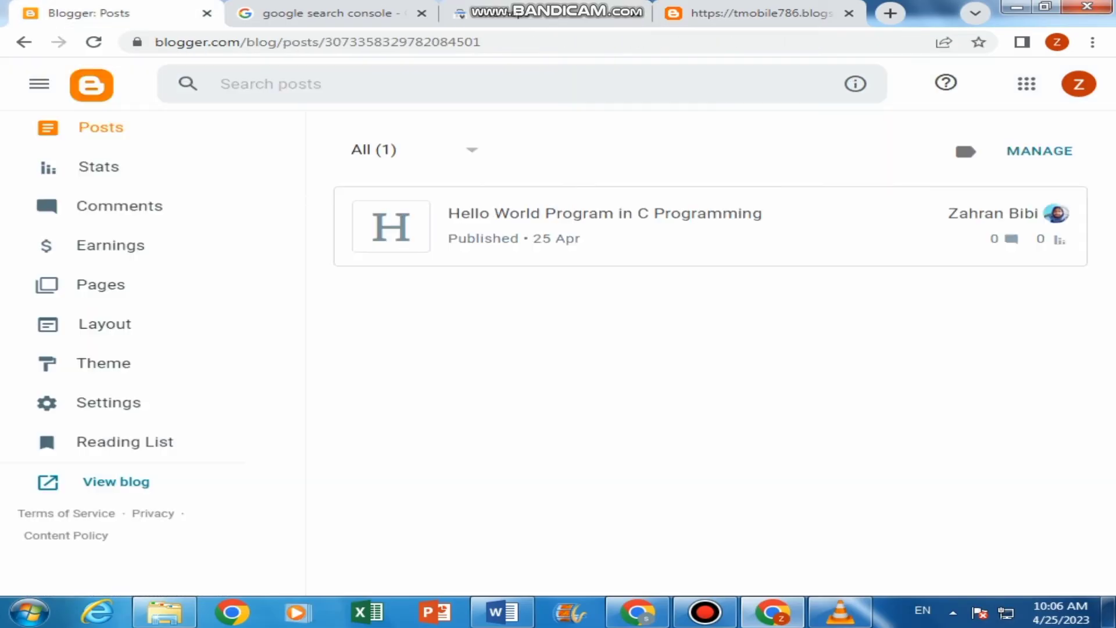
{"action": "left_click", "coordinate": [524, 42]}
{"action": "left_click", "coordinate": [604, 214]}
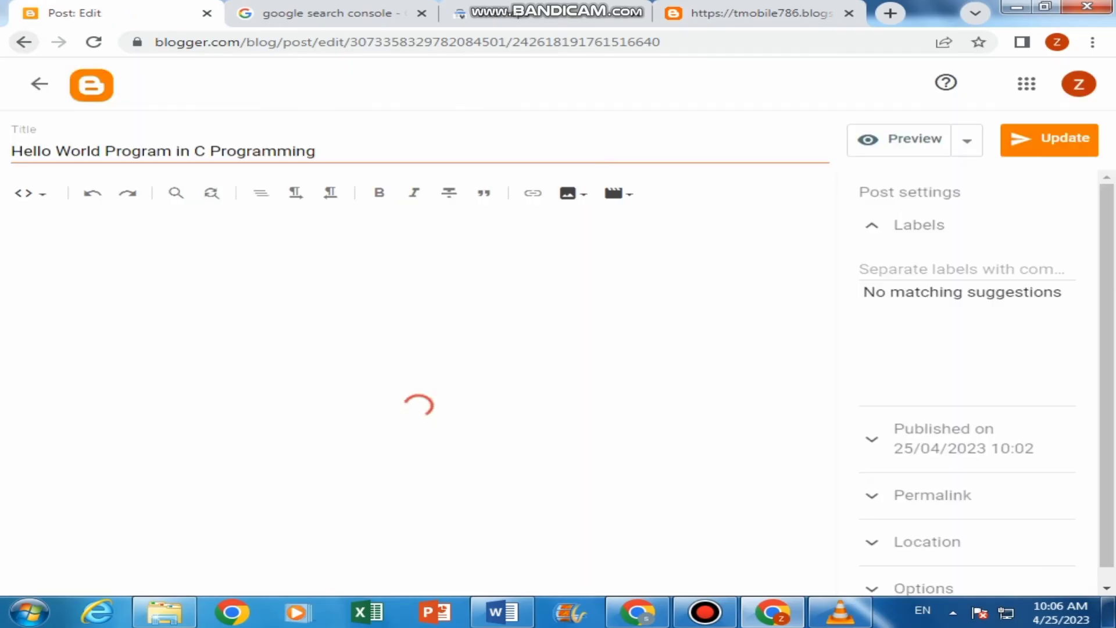
{"action": "left_click", "coordinate": [39, 84]}
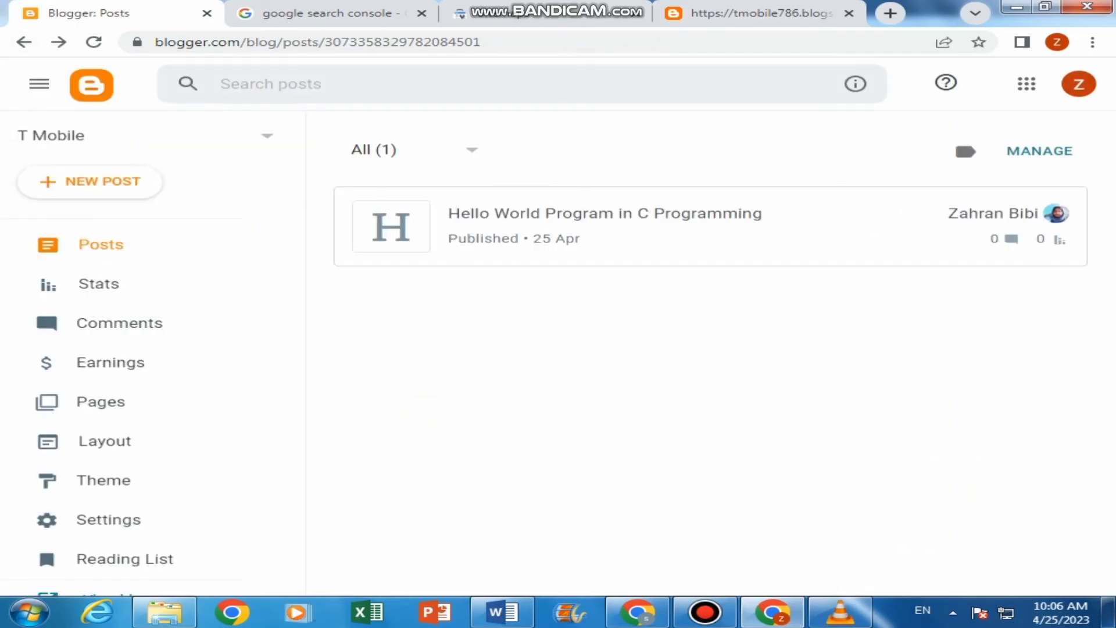
- View the published post "Hello World Program in C Programming" in a new tab and copy its web address
{"action": "mouse_move", "coordinate": [1056, 214]}
{"action": "left_click", "coordinate": [1008, 214]}
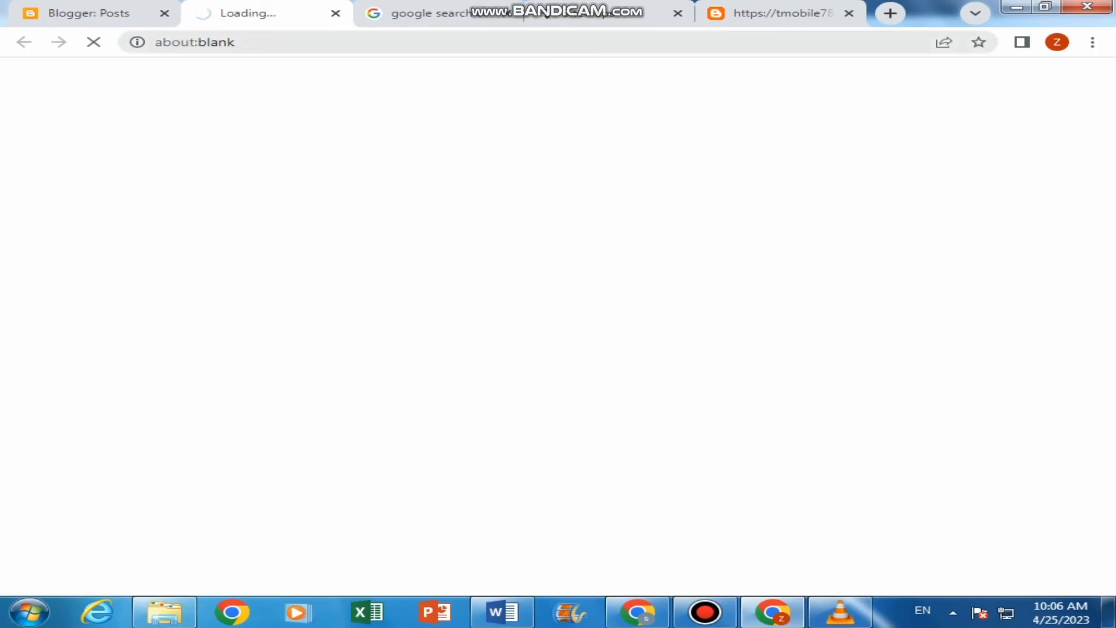
{"action": "left_click", "coordinate": [265, 42]}
{"action": "right_click", "coordinate": [266, 42]}
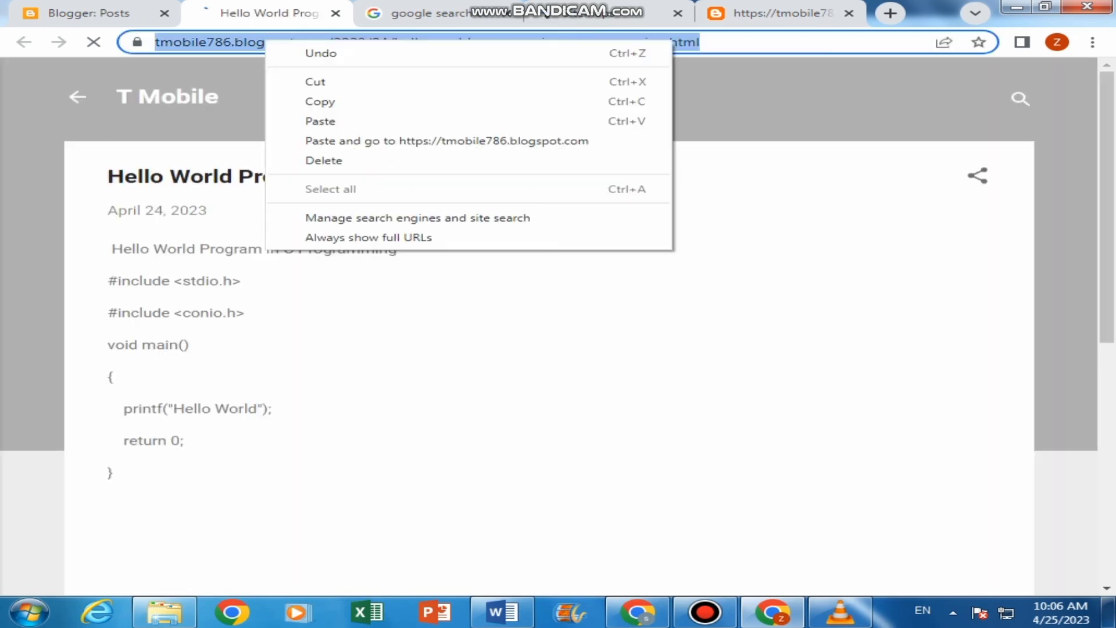
{"action": "left_click", "coordinate": [321, 101]}
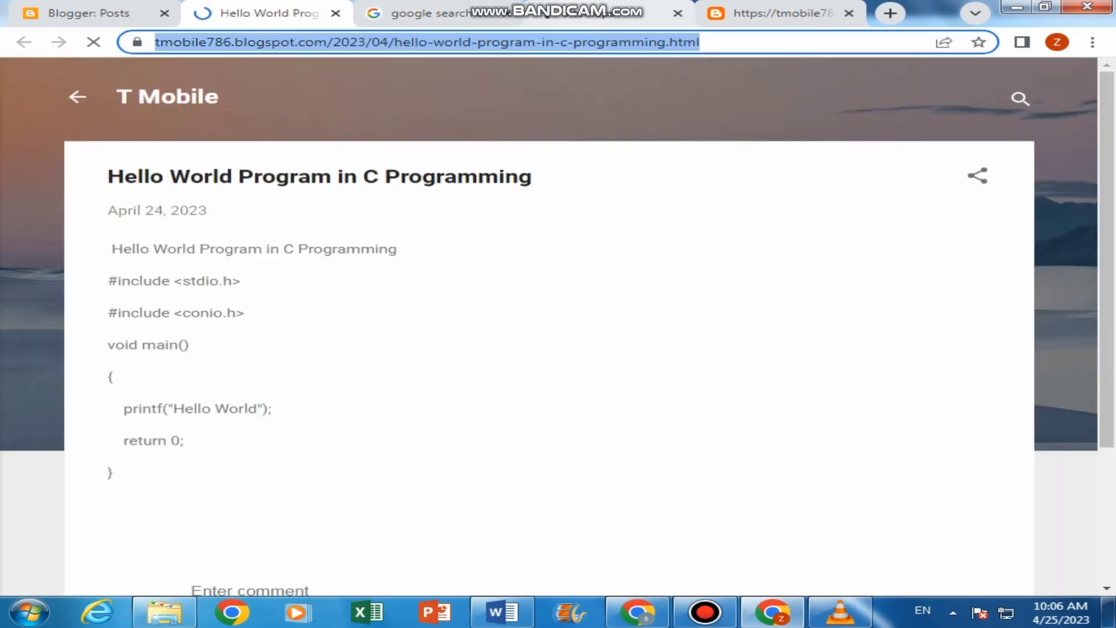
- Inspect the copied hello-world-program-in-c-programming.html address with Search Console's URL inspection
{"action": "left_click", "coordinate": [407, 13]}
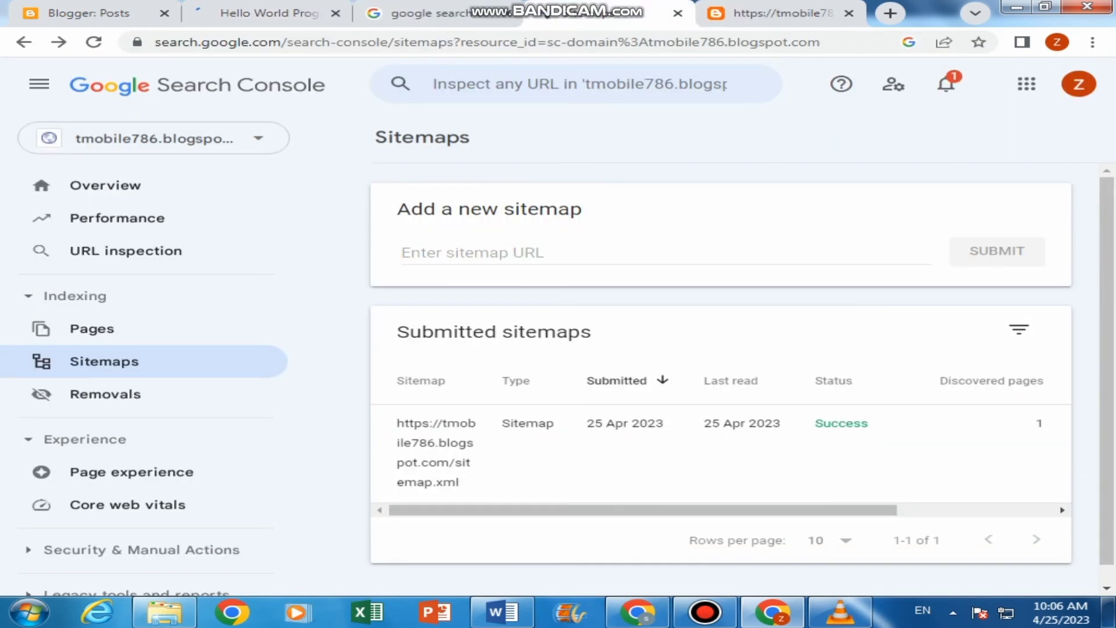
{"action": "left_click", "coordinate": [520, 83]}
{"action": "right_click", "coordinate": [521, 83]}
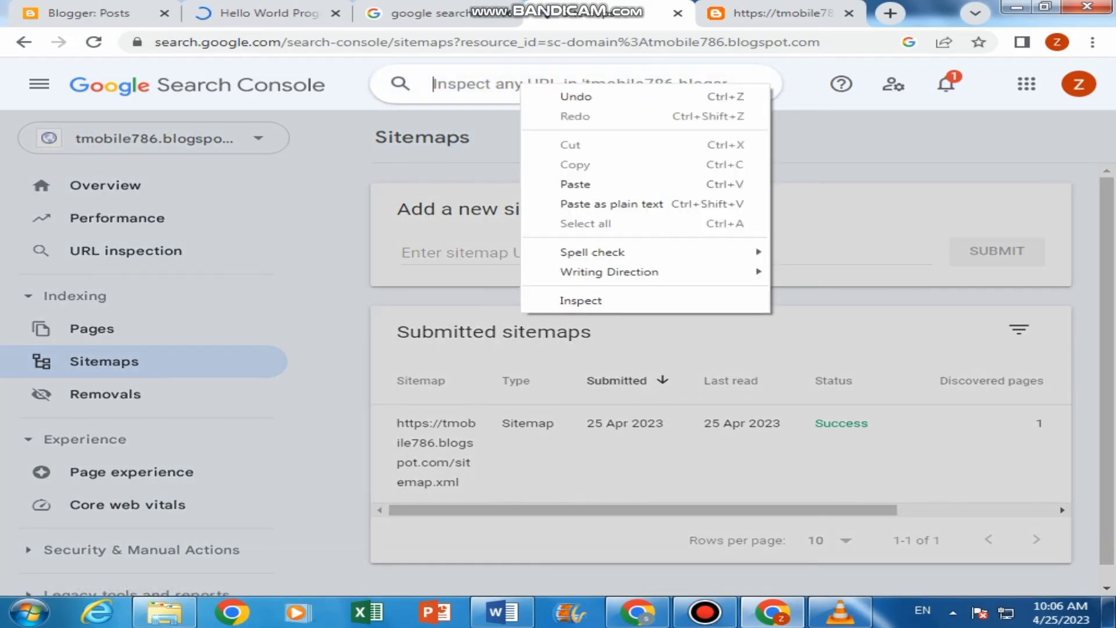
{"action": "left_click", "coordinate": [576, 185]}
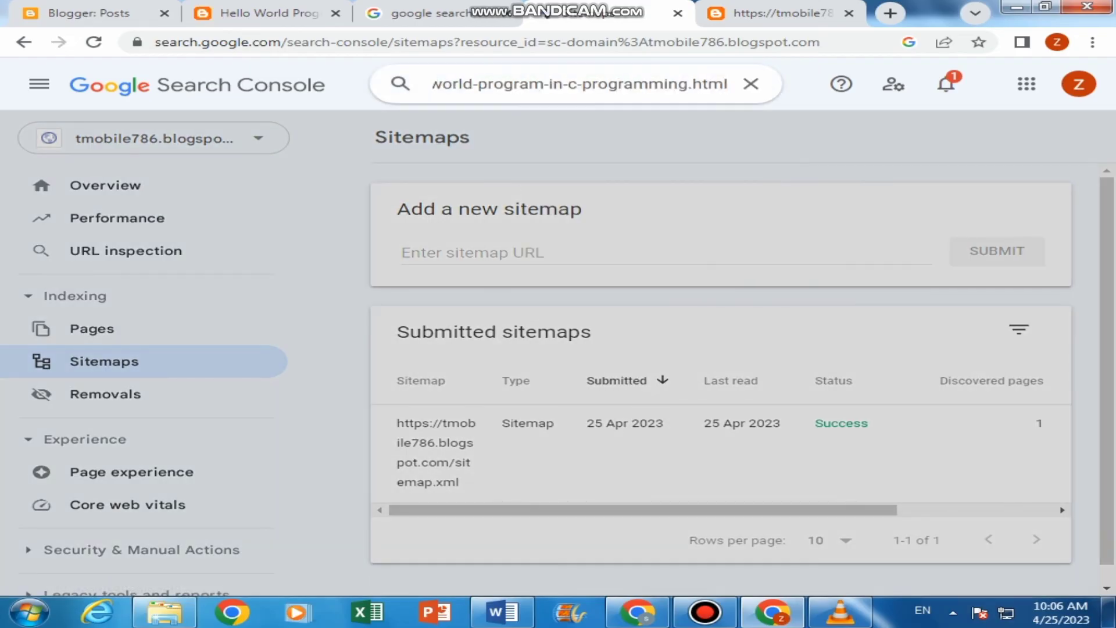
{"action": "key", "text": "Return"}
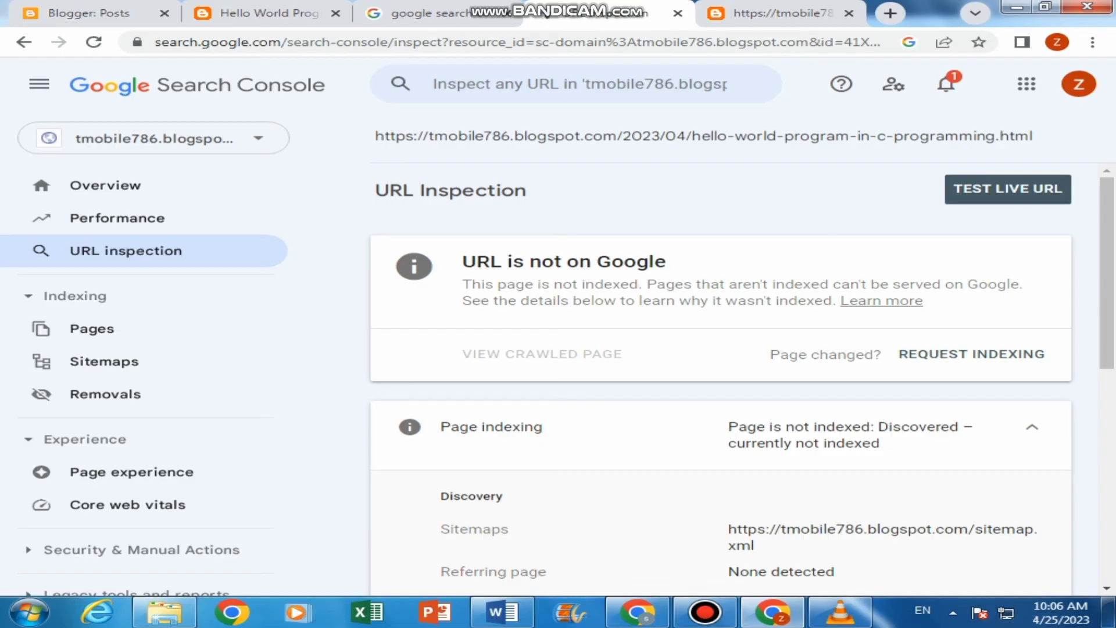
- Return to the published "Hello World Program in C Programming" post page
{"action": "left_click", "coordinate": [269, 13]}
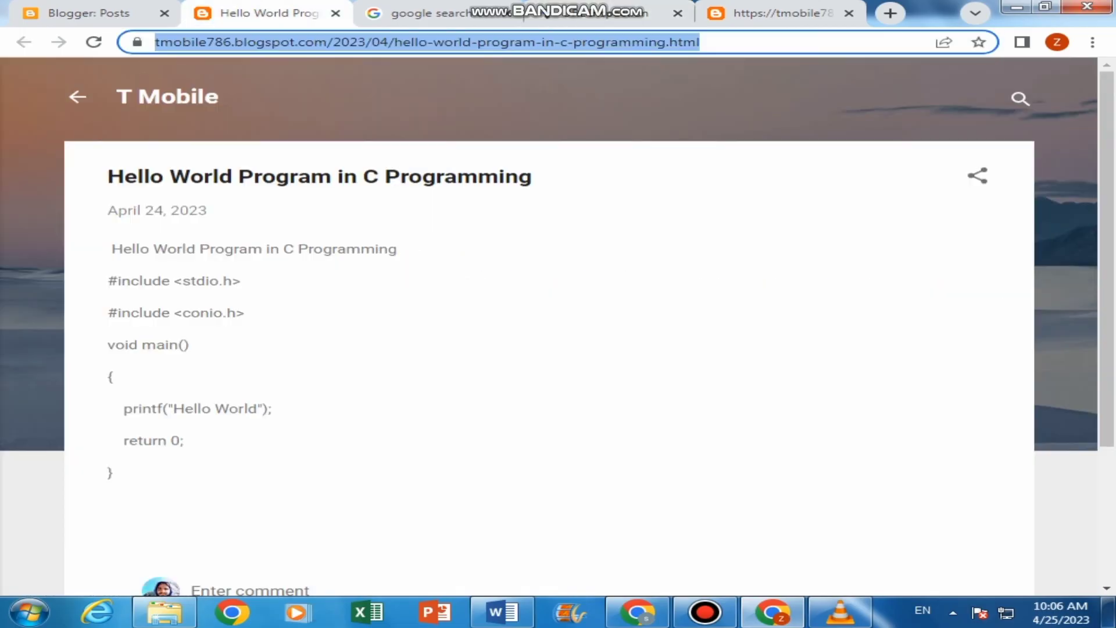